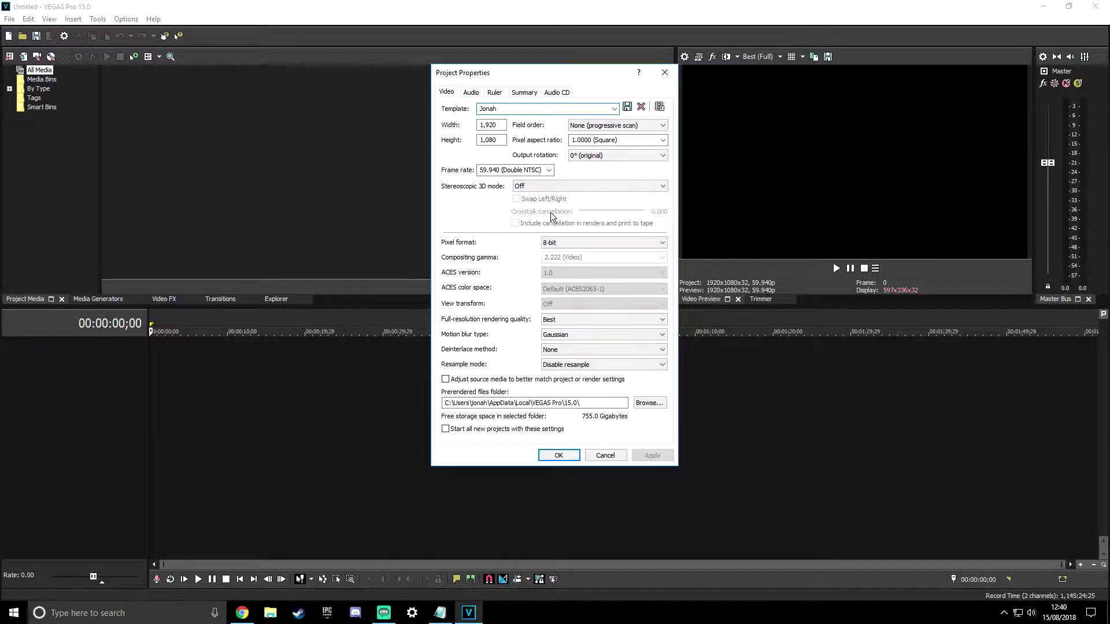
# - Set the project's frame rate to 59.940 (Double NTSC), full-resolution rendering quality to Best and resample mode to Disable resample
pyautogui.click(548, 171)
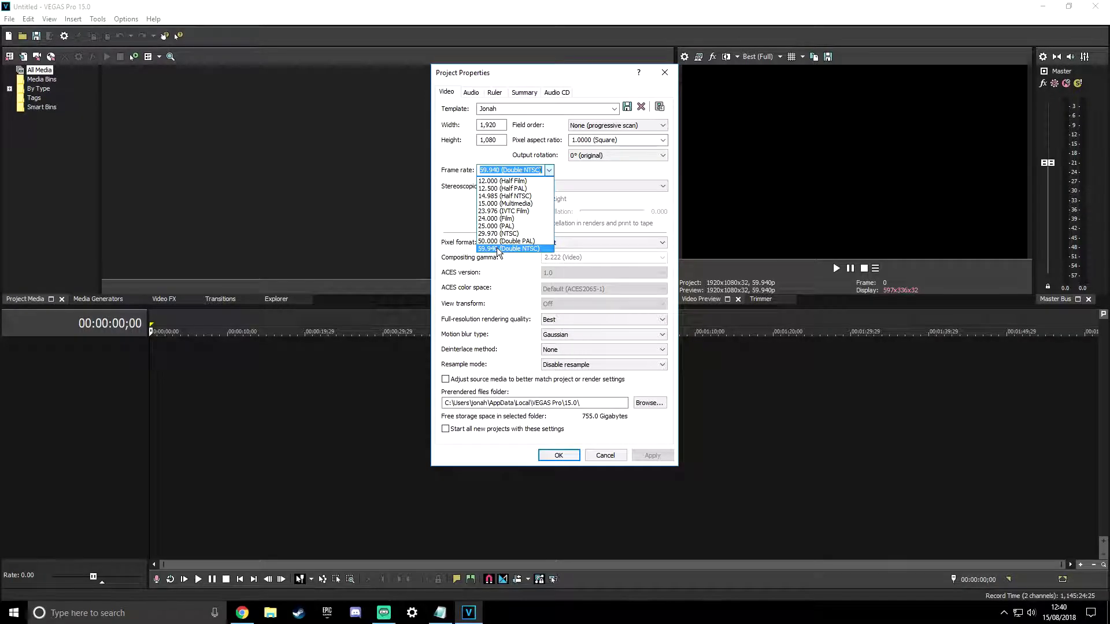
pyautogui.click(549, 170)
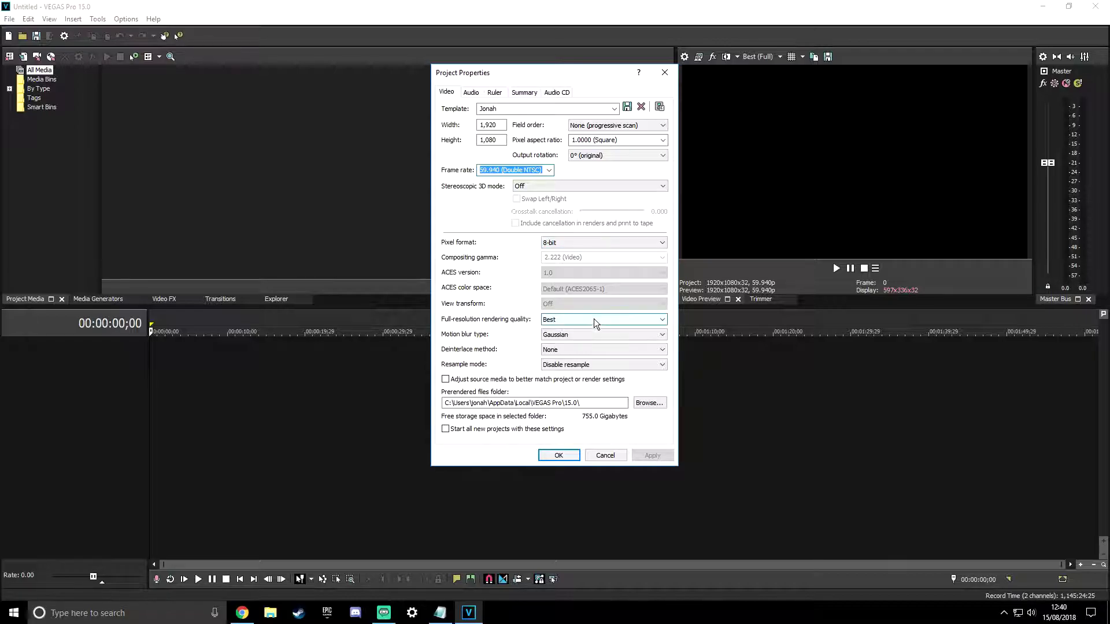
pyautogui.click(579, 322)
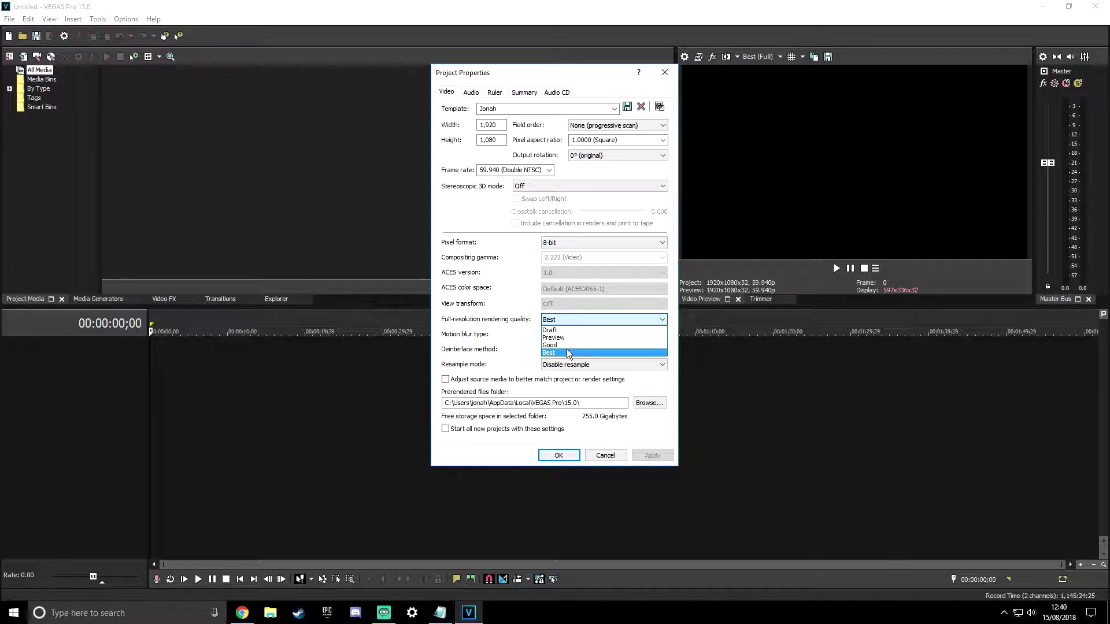
pyautogui.click(563, 321)
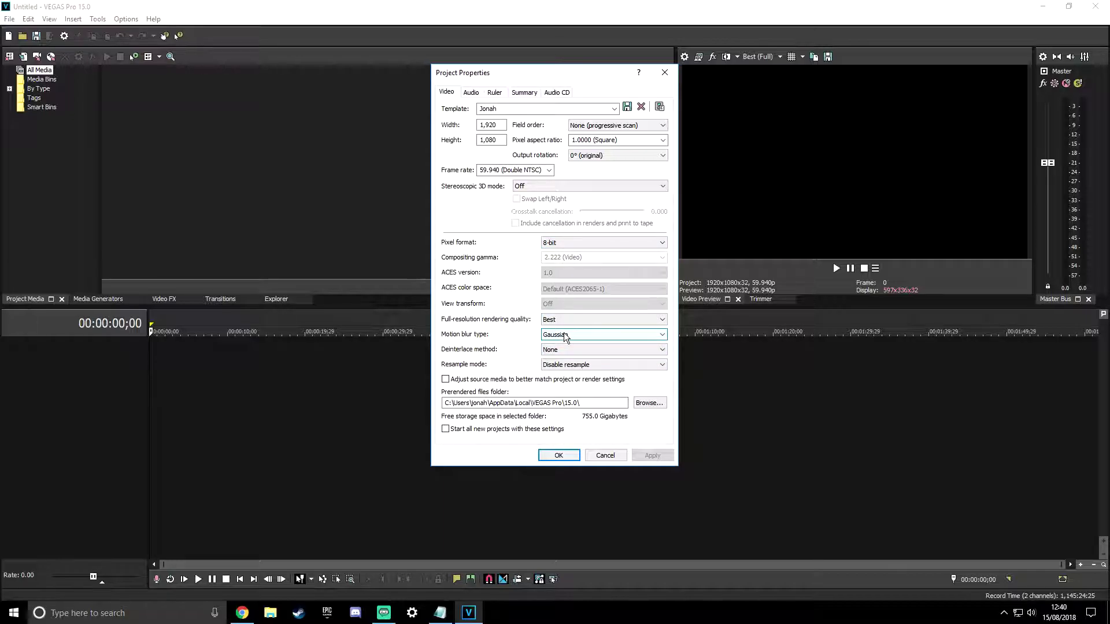
pyautogui.click(560, 366)
pyautogui.click(563, 391)
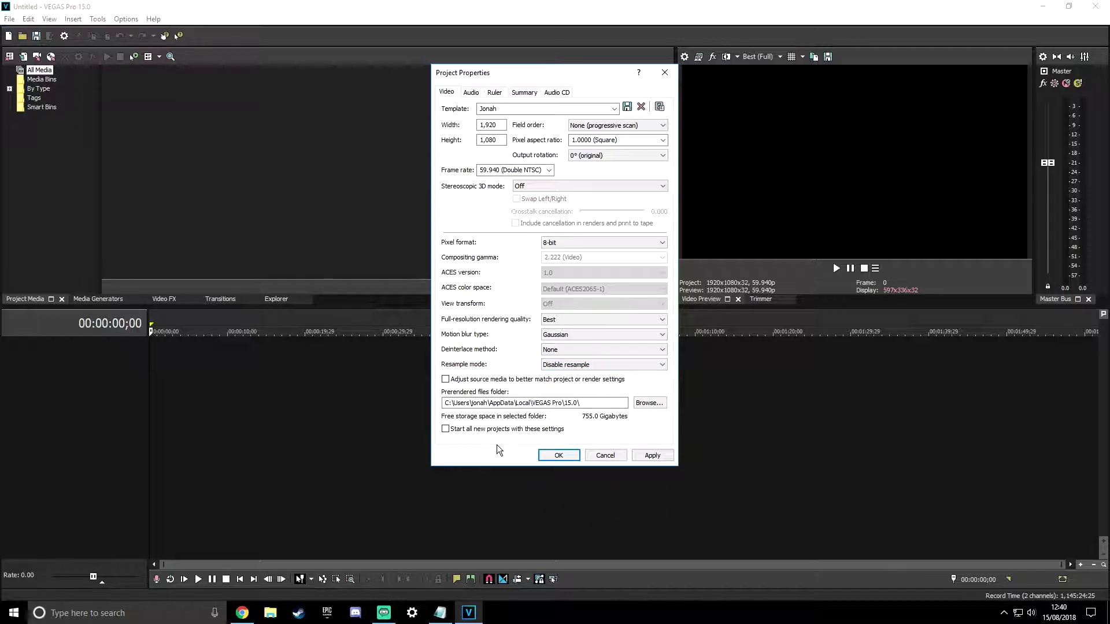
# - Make all new projects start with these settings, overwrite the existing custom project template and accept the project properties
pyautogui.click(462, 431)
pyautogui.click(628, 107)
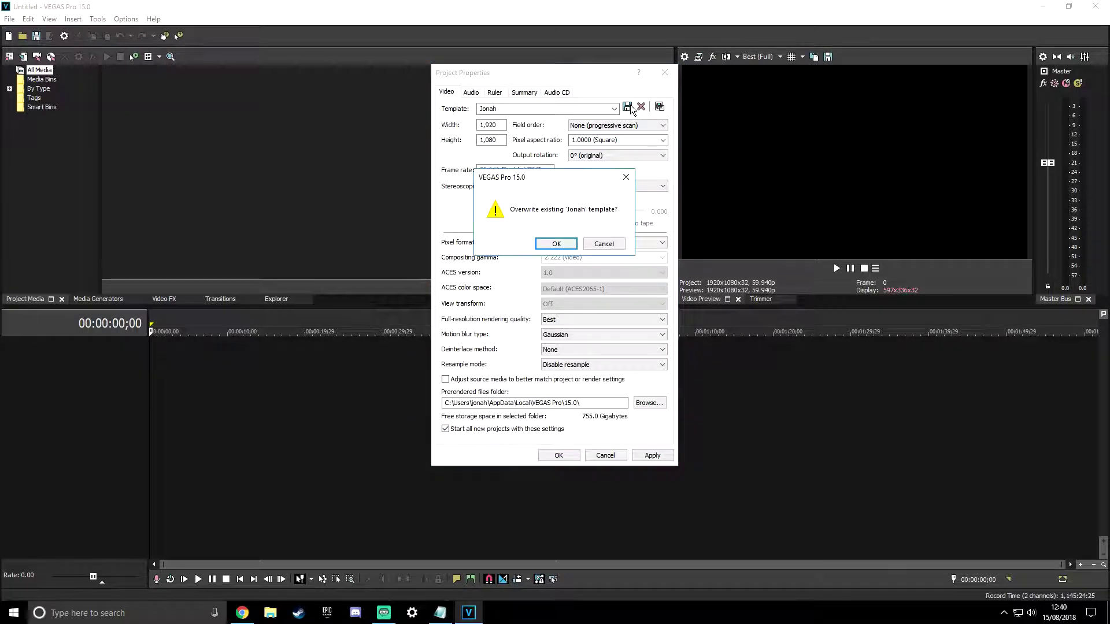
pyautogui.click(557, 245)
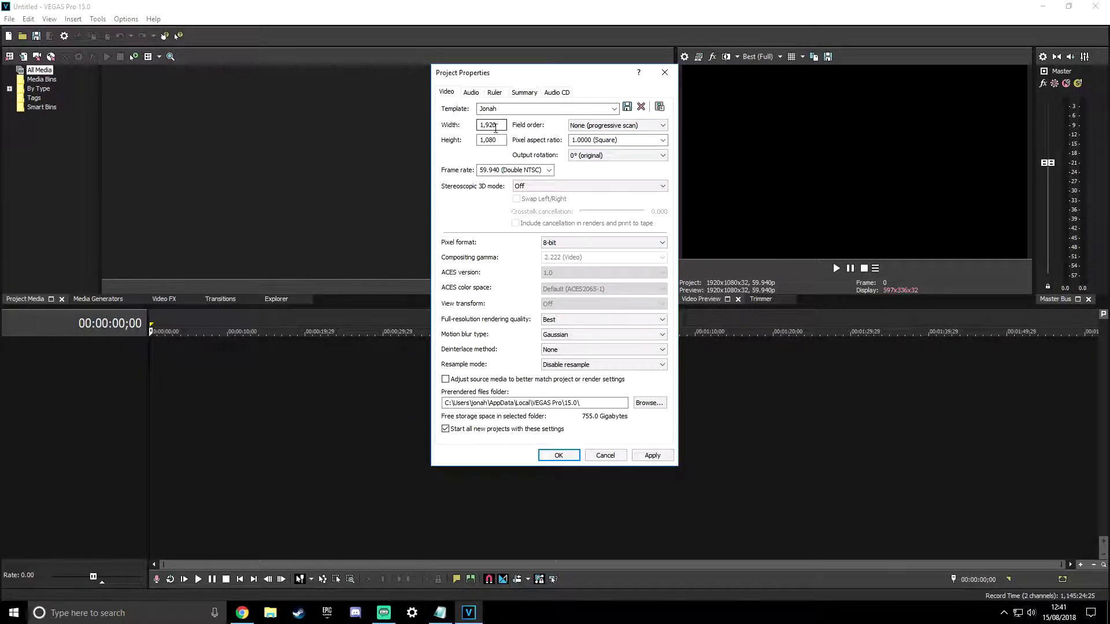
pyautogui.click(559, 456)
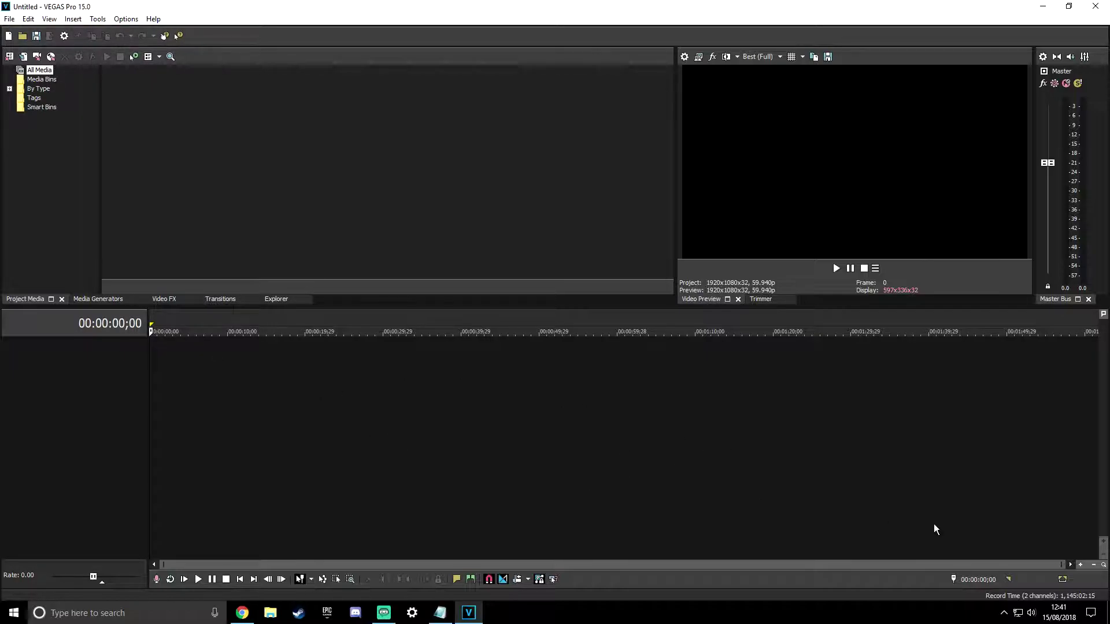
# - Open the oc gtx 1060.veg project and bring up its Render As settings
pyautogui.click(10, 19)
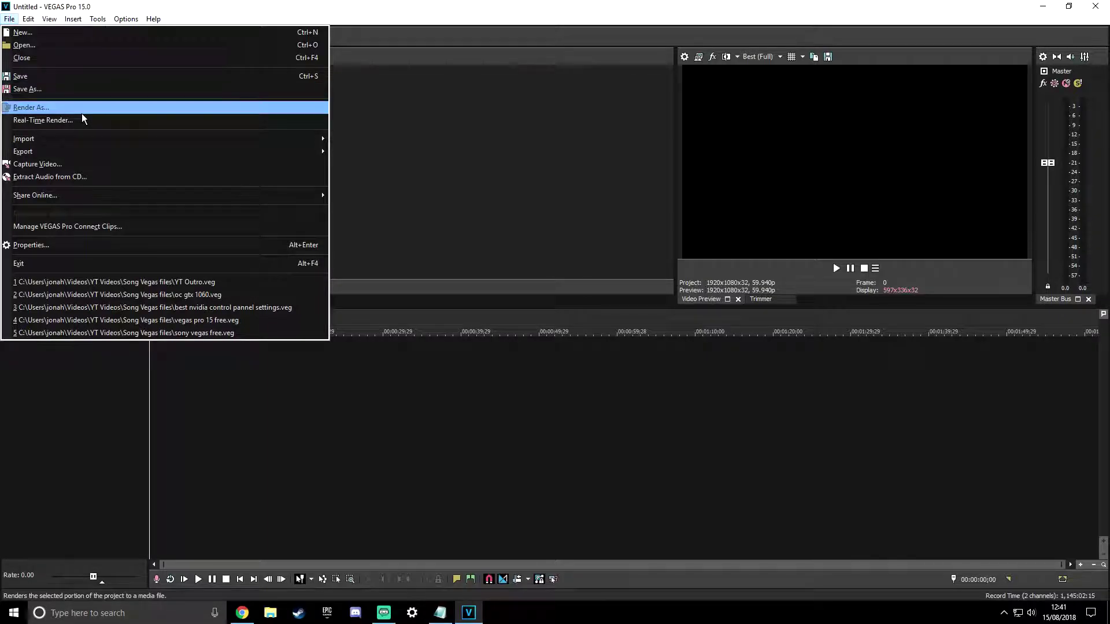
pyautogui.click(39, 44)
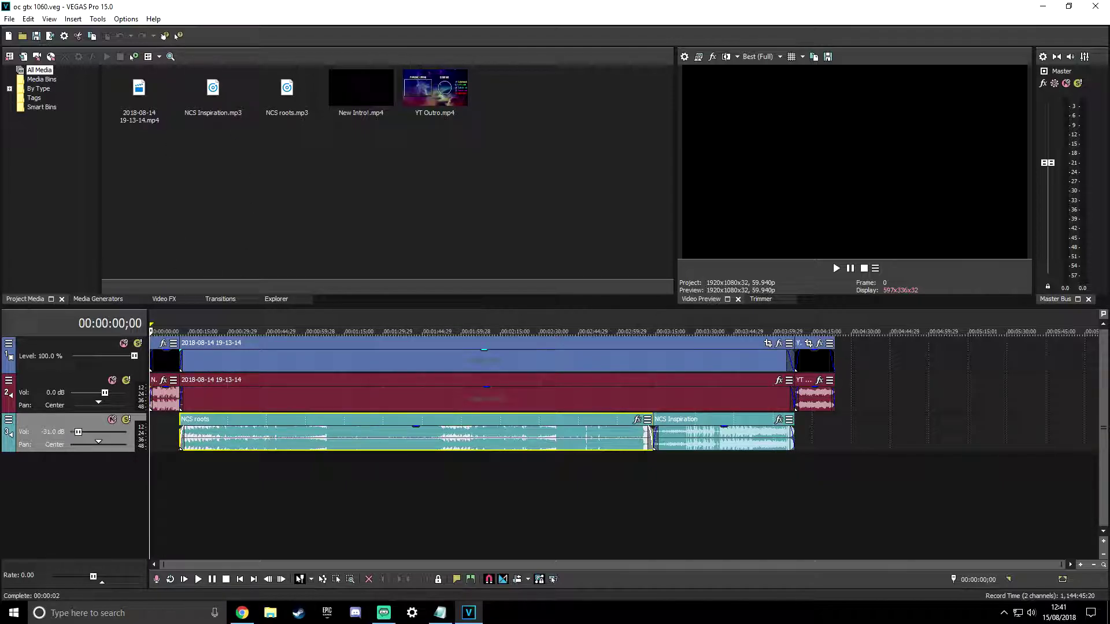
pyautogui.click(10, 19)
pyautogui.click(67, 109)
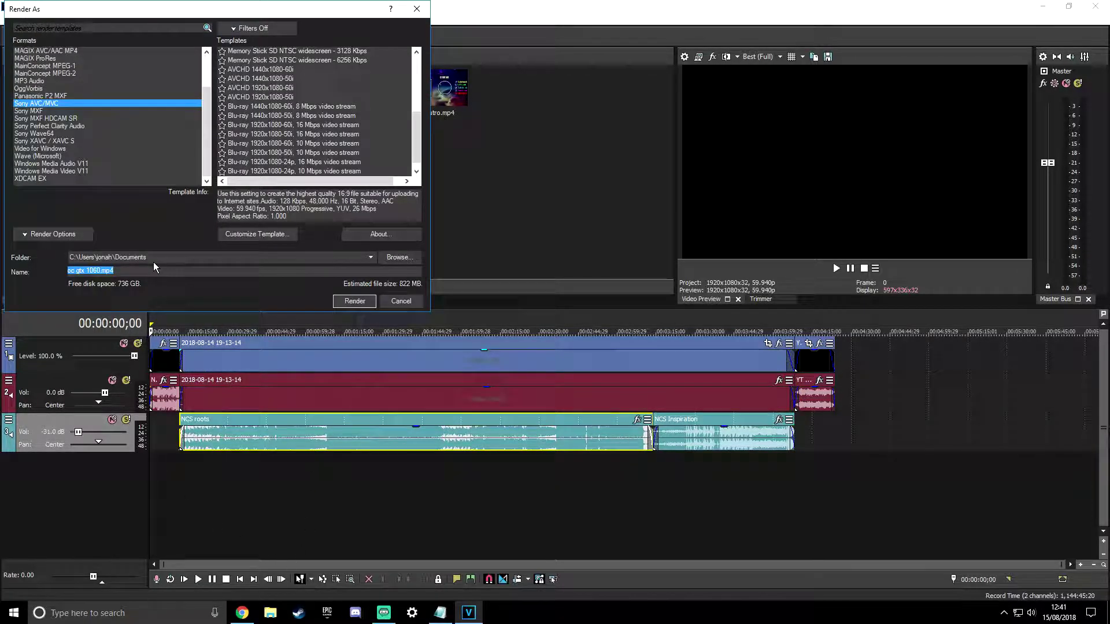
# - Look through the available output formats and the render options in the Render As dialog
pyautogui.scroll(2, 155, 114)
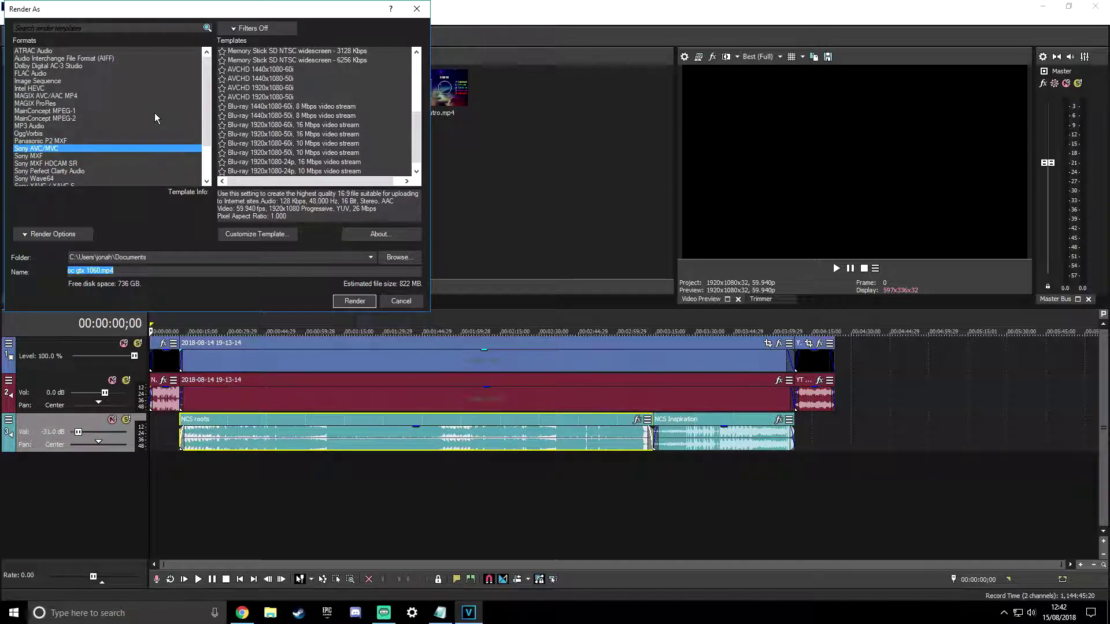
pyautogui.scroll(-2, 154, 113)
pyautogui.scroll(2, 154, 112)
pyautogui.scroll(-2, 154, 113)
pyautogui.scroll(2, 167, 125)
pyautogui.scroll(-2, 185, 150)
pyautogui.scroll(2, 168, 163)
pyautogui.scroll(-2, 110, 151)
pyautogui.scroll(2, 110, 152)
pyautogui.click(71, 234)
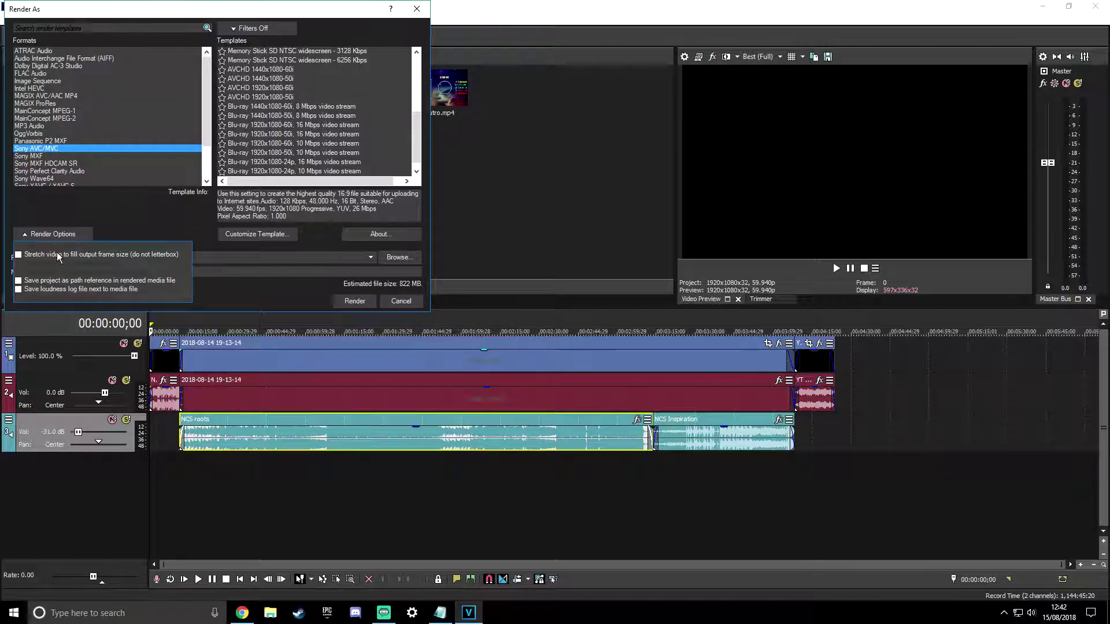
pyautogui.click(68, 234)
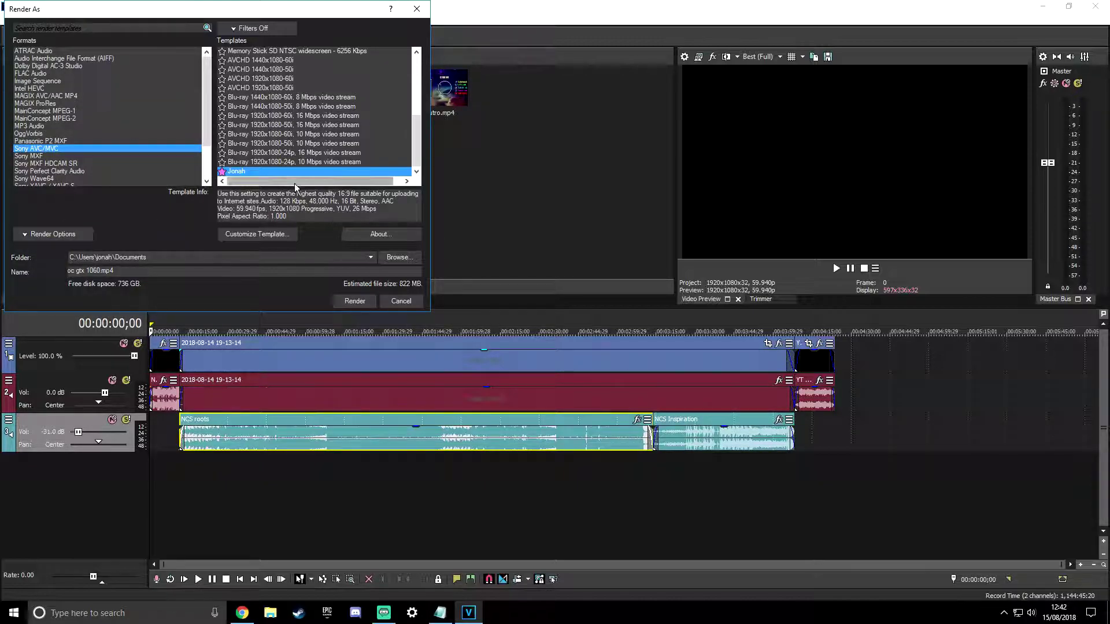
# - Select the Sony AVC/MVC template Internet 1920x1080-30p and open it for customizing, with the video profile set to High
pyautogui.scroll(6, 279, 149)
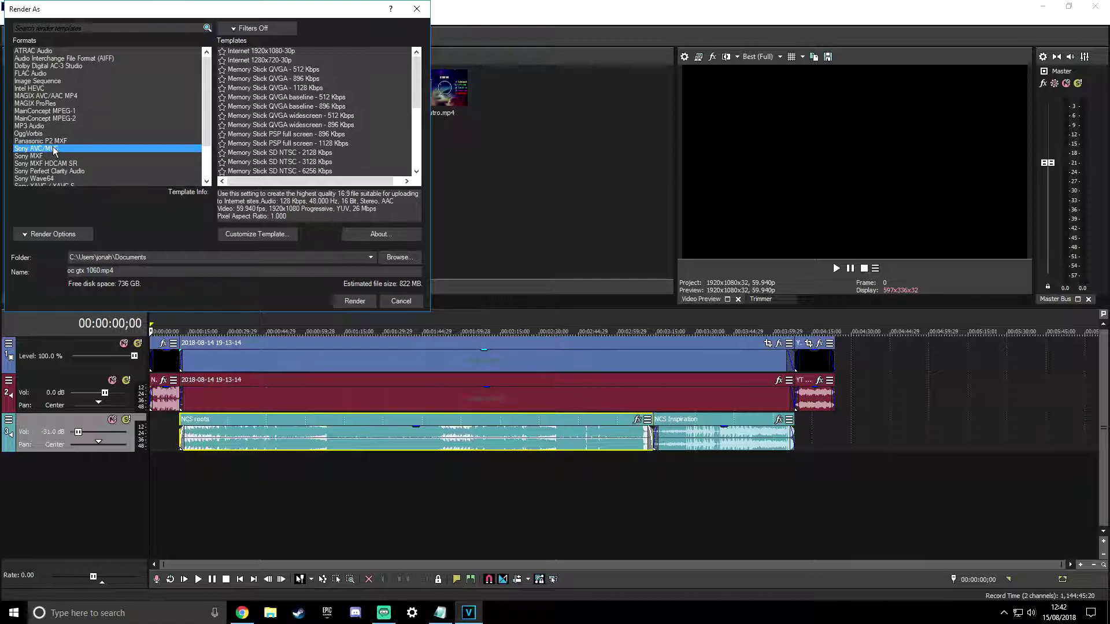
pyautogui.click(268, 52)
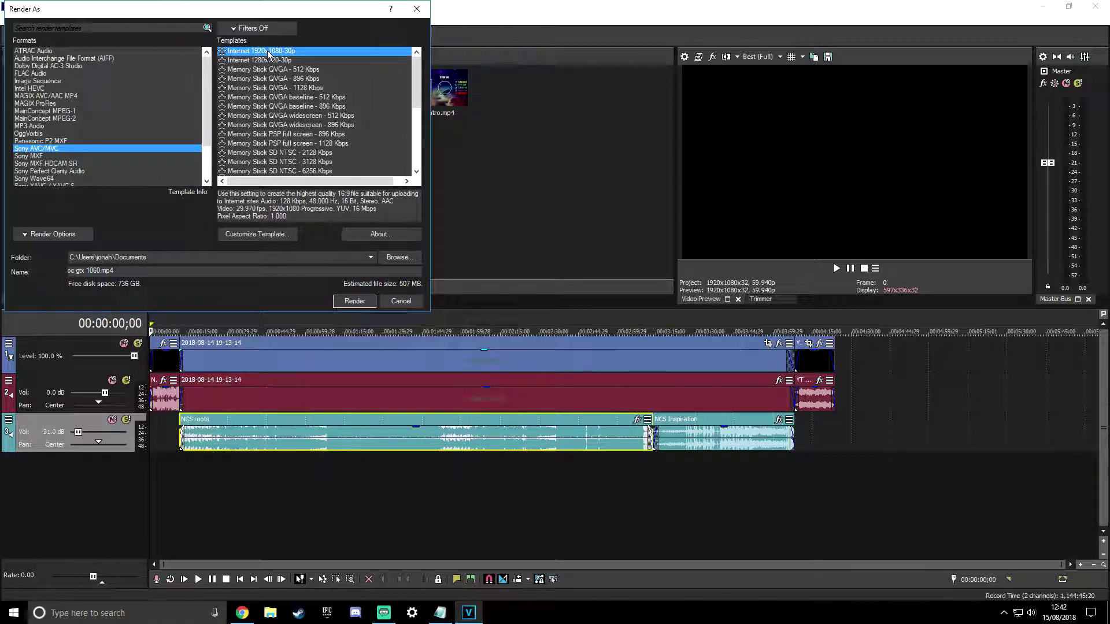
pyautogui.click(253, 231)
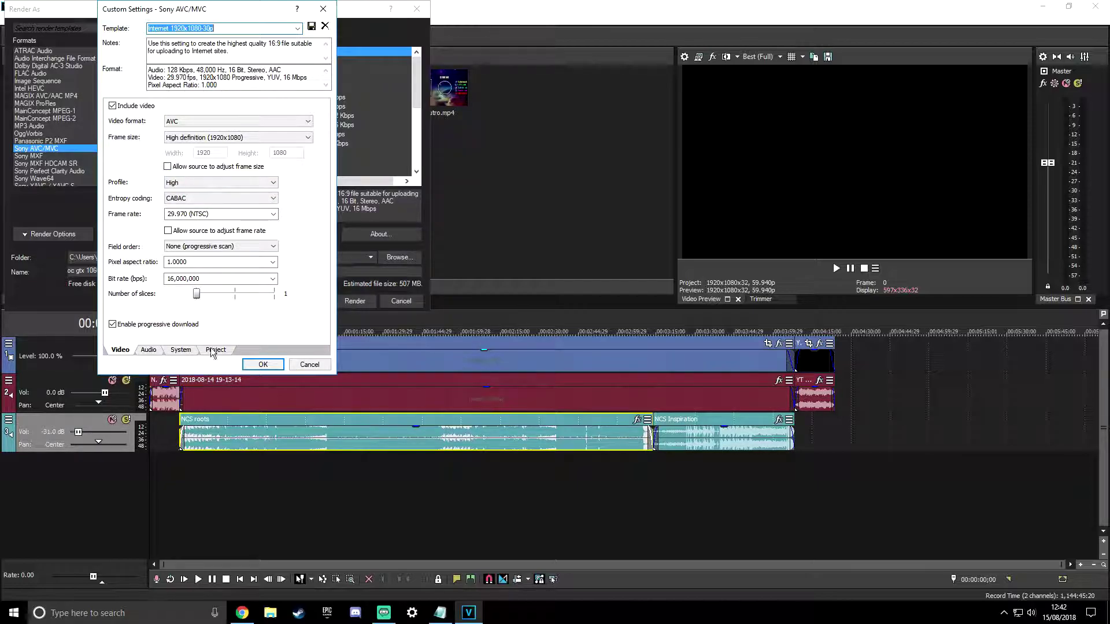
pyautogui.click(230, 183)
pyautogui.click(225, 193)
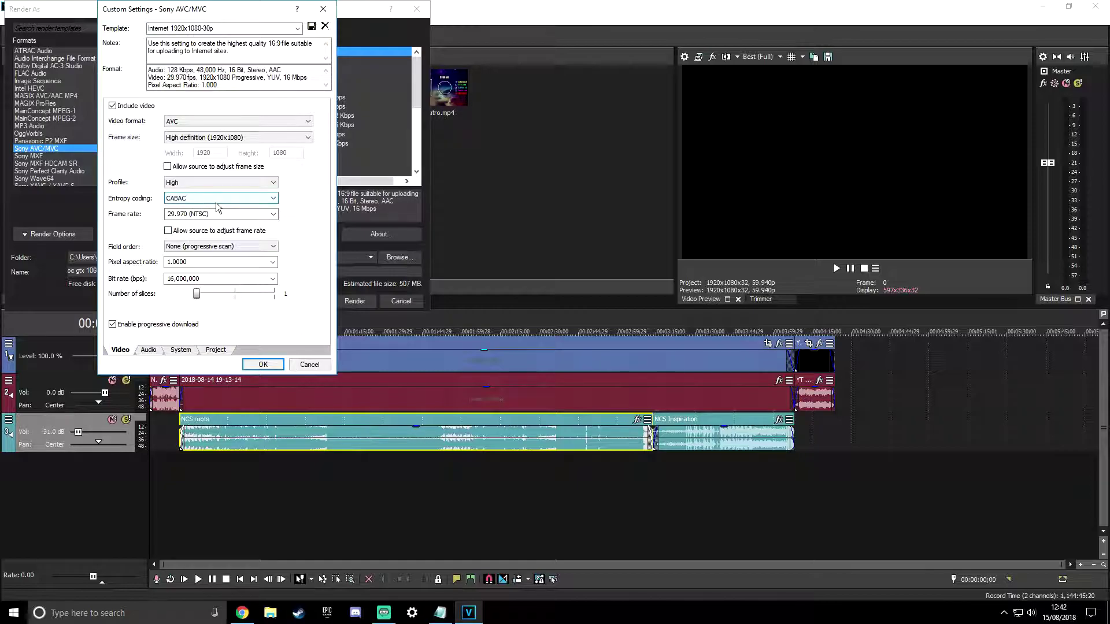
# - Set the render template's frame rate to 59.940 (Double NTSC) and its video bit rate to 25,999,360 bps
pyautogui.click(272, 215)
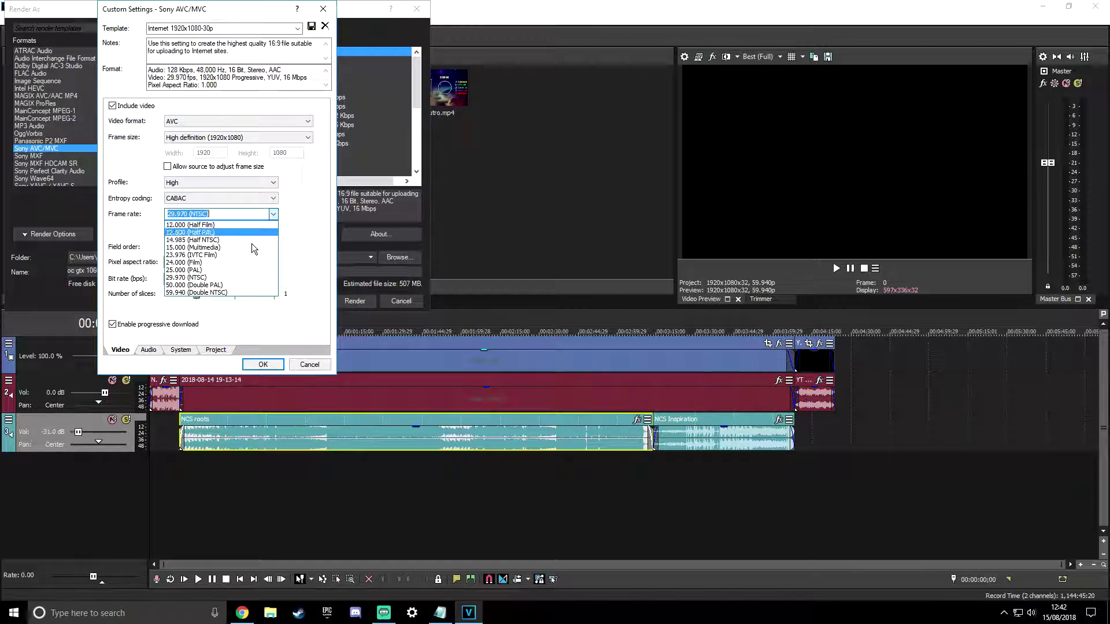
pyautogui.click(239, 293)
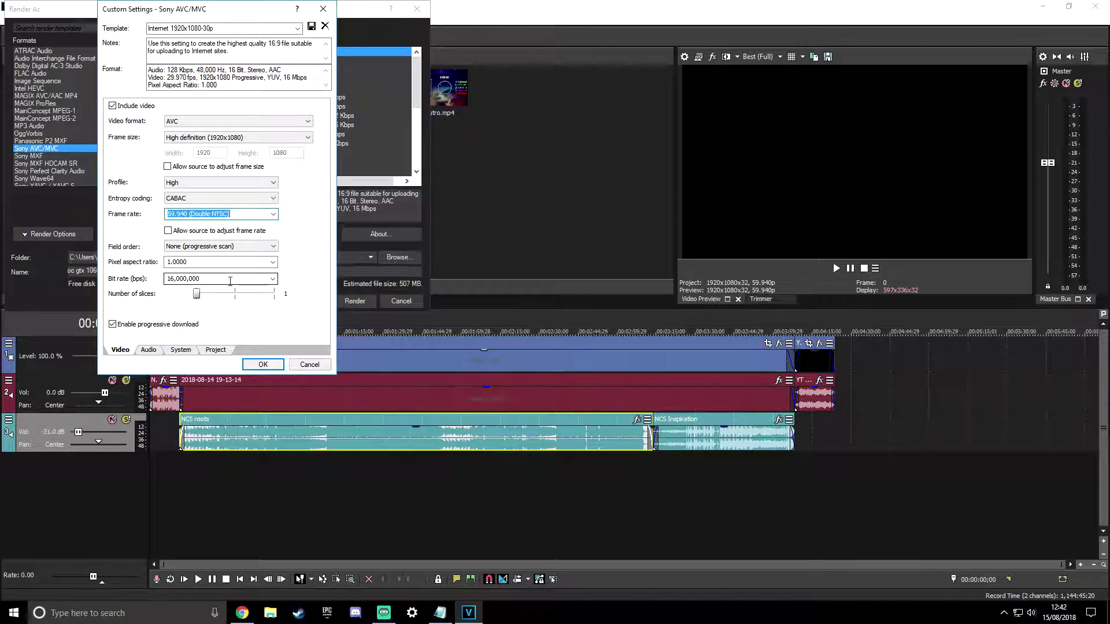
pyautogui.click(272, 280)
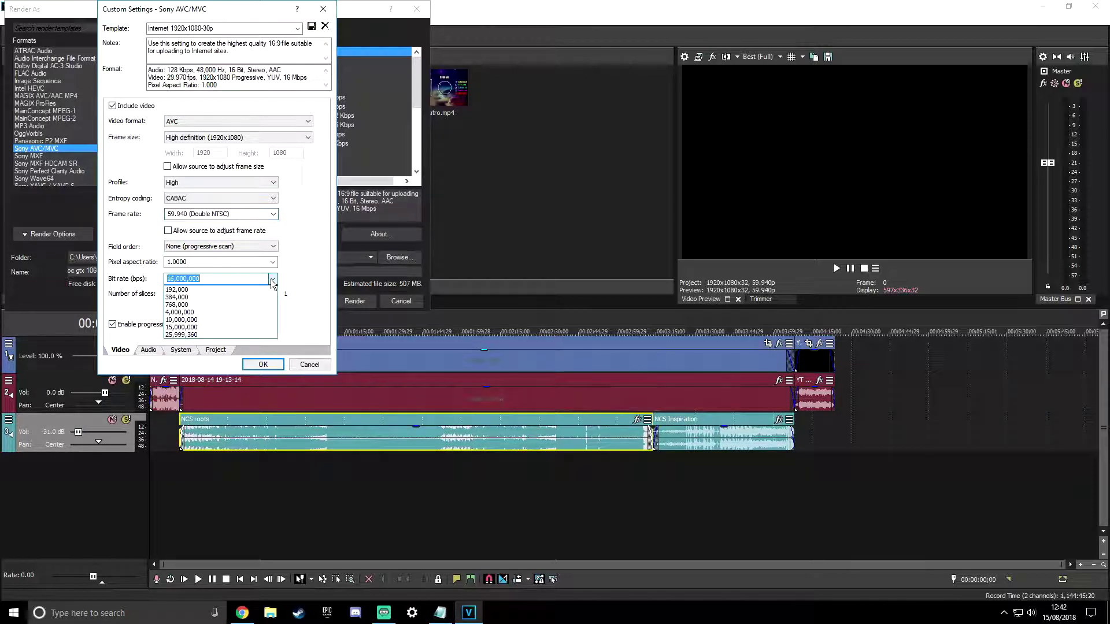
pyautogui.click(192, 335)
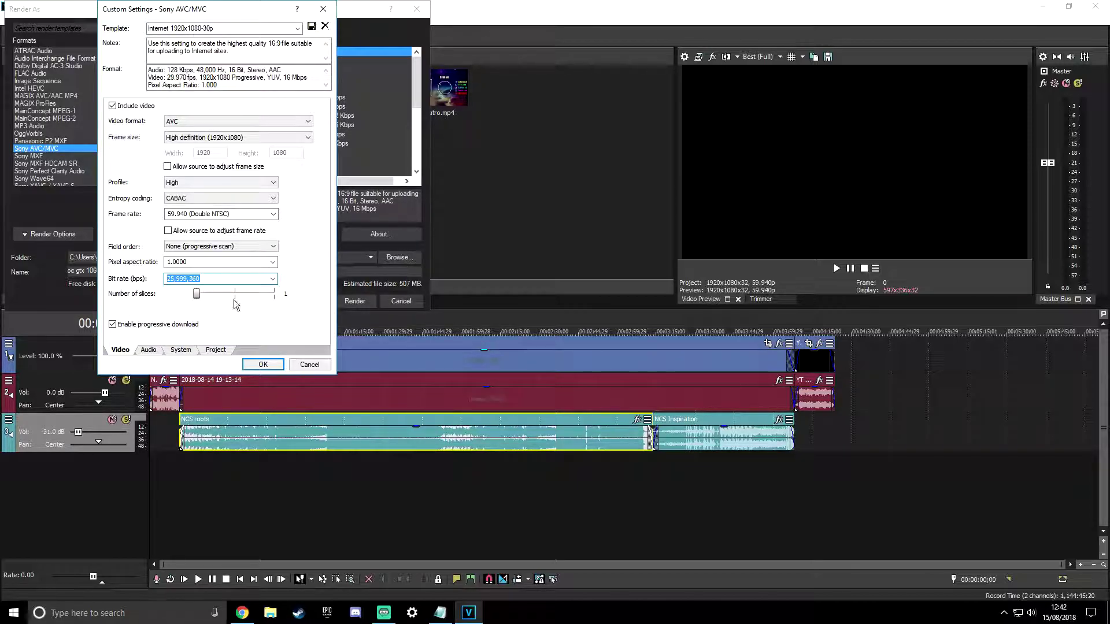
# - Review the template's audio and system settings, and set video rendering quality to Best with the color space on Default
pyautogui.click(149, 351)
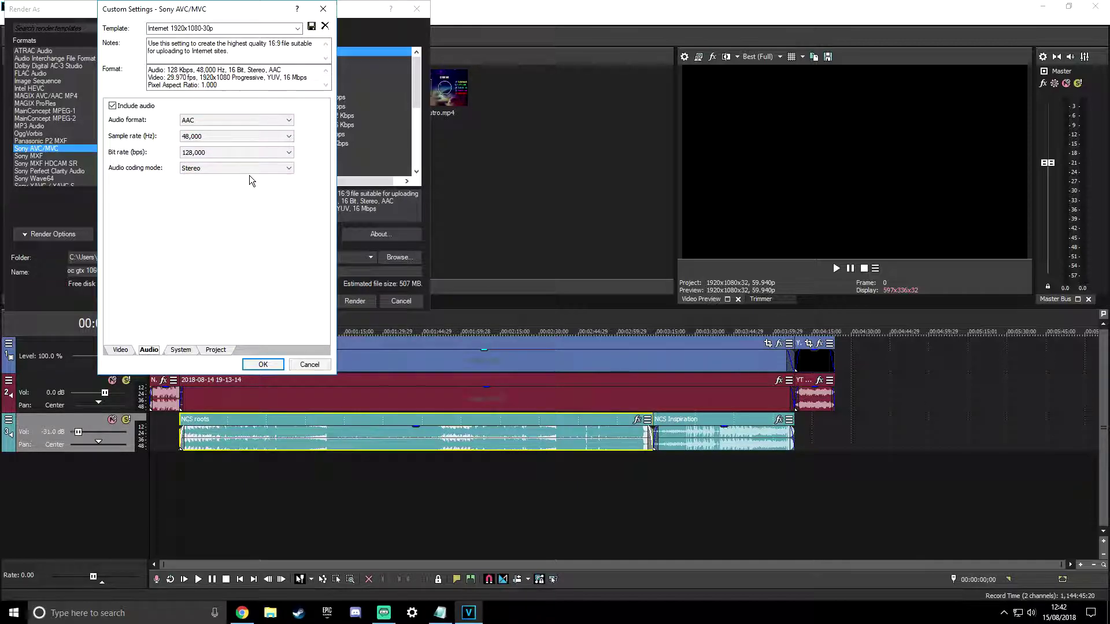
pyautogui.click(181, 350)
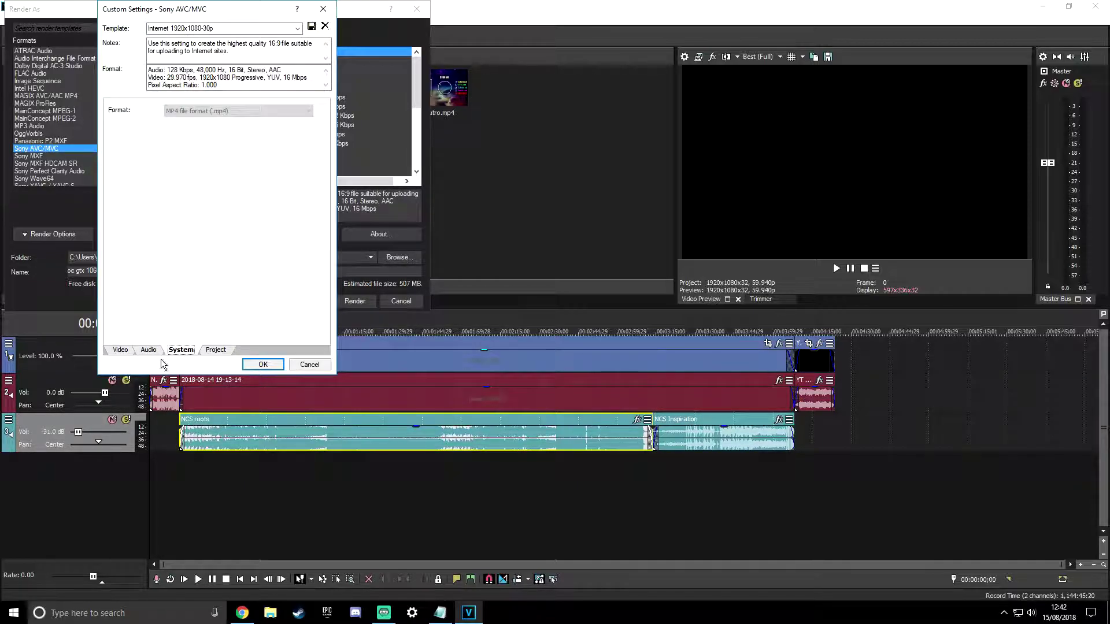
pyautogui.click(215, 350)
pyautogui.click(227, 111)
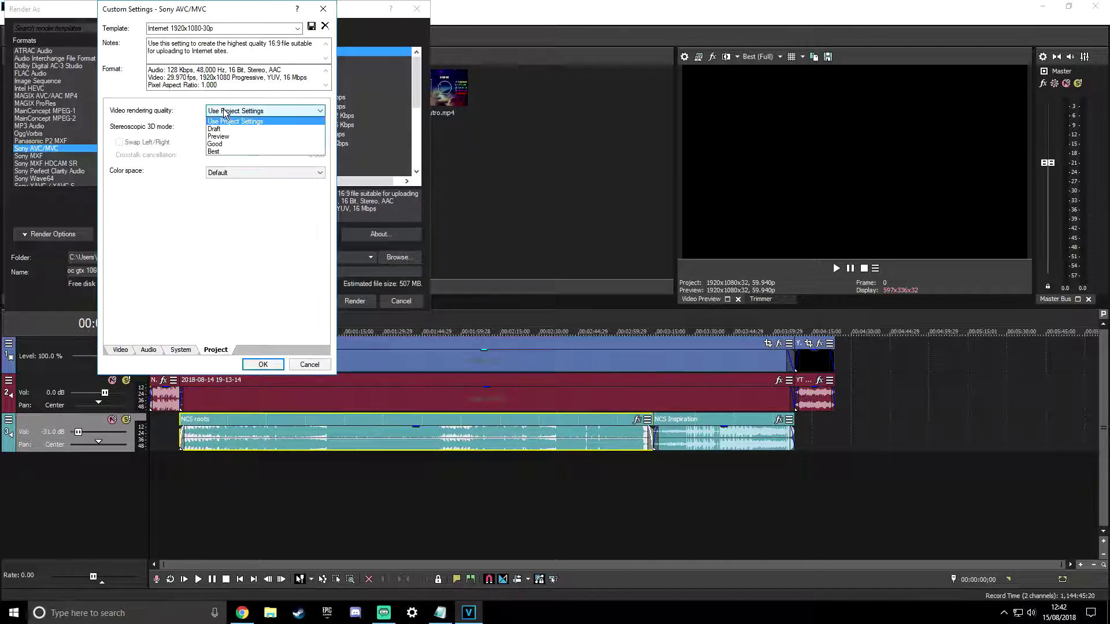
pyautogui.click(230, 151)
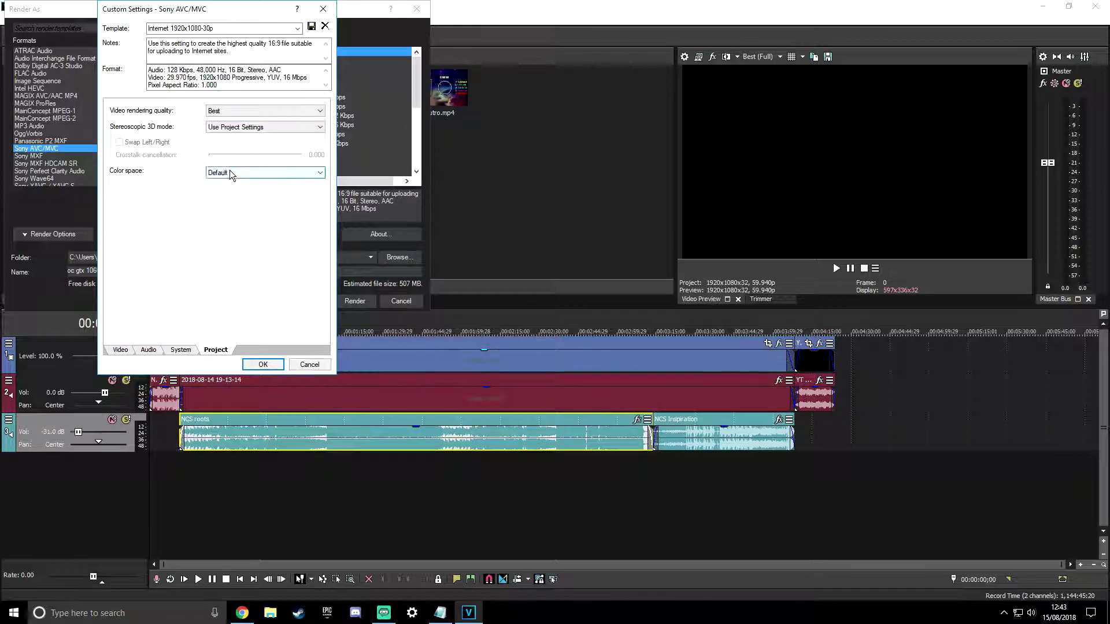
pyautogui.click(251, 173)
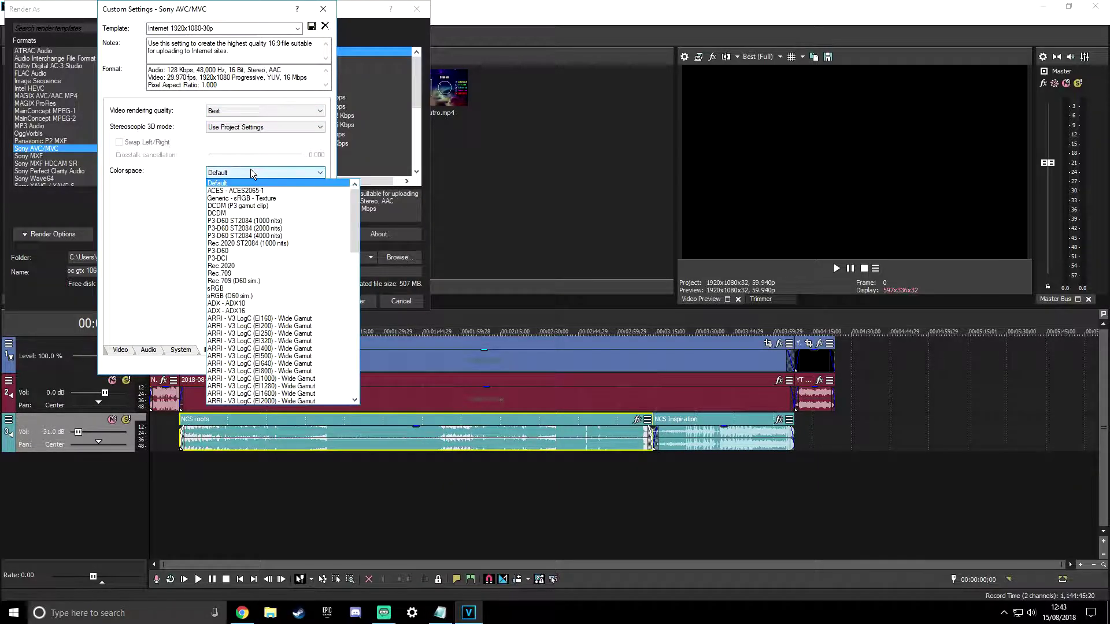
pyautogui.click(251, 171)
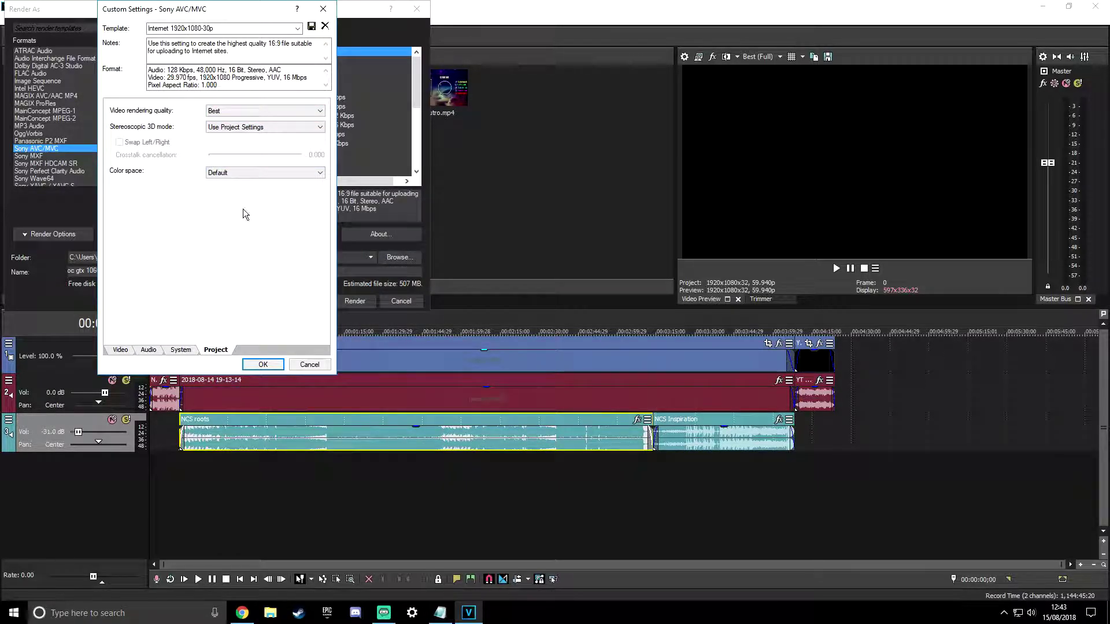
# - Load the saved custom template at the end of the template list, review its settings and accept it for the render
pyautogui.click(118, 351)
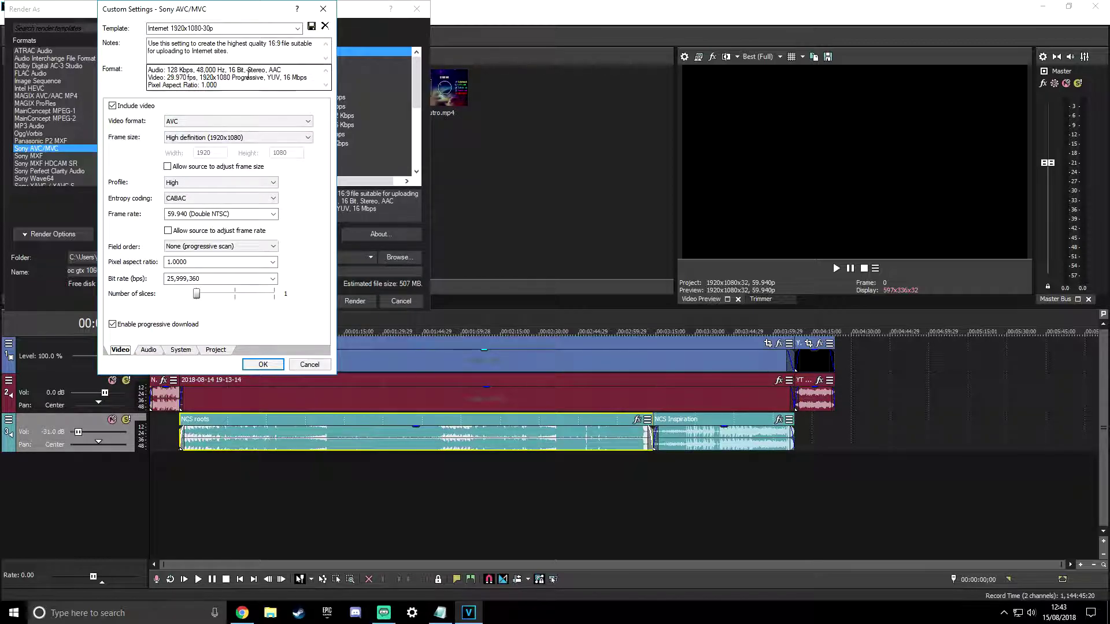
pyautogui.click(299, 28)
pyautogui.scroll(-5, 231, 174)
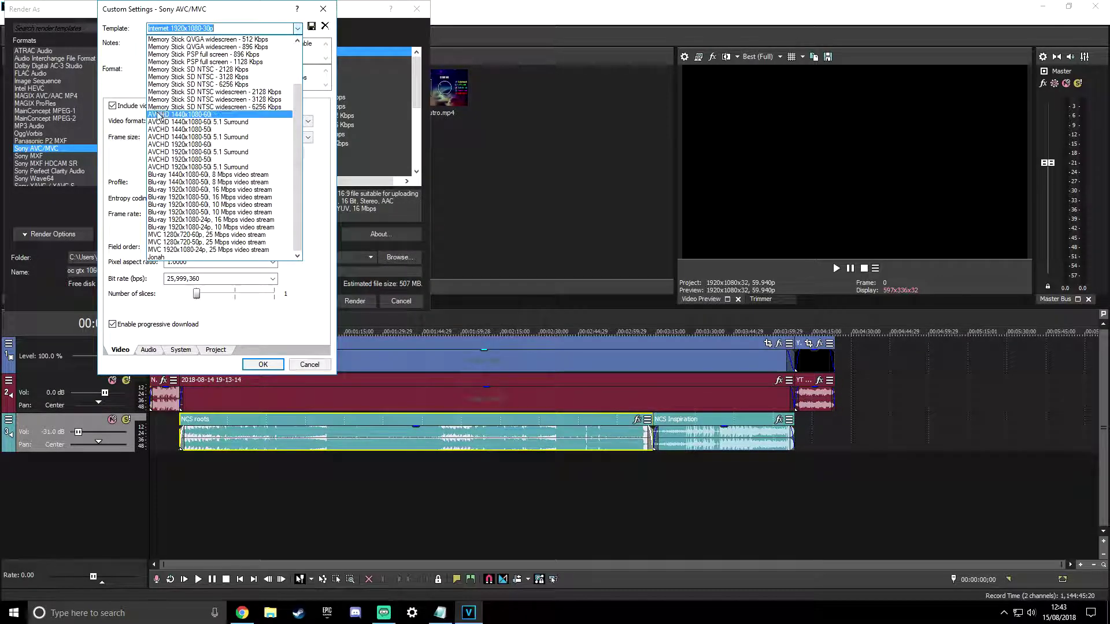
pyautogui.click(219, 254)
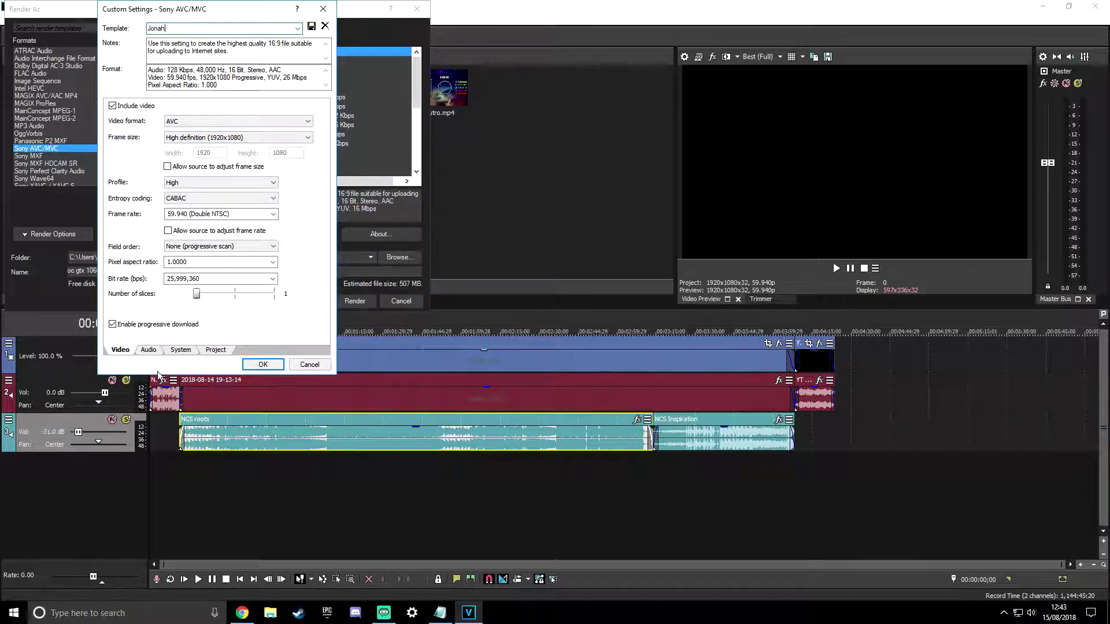
pyautogui.click(149, 350)
pyautogui.click(181, 349)
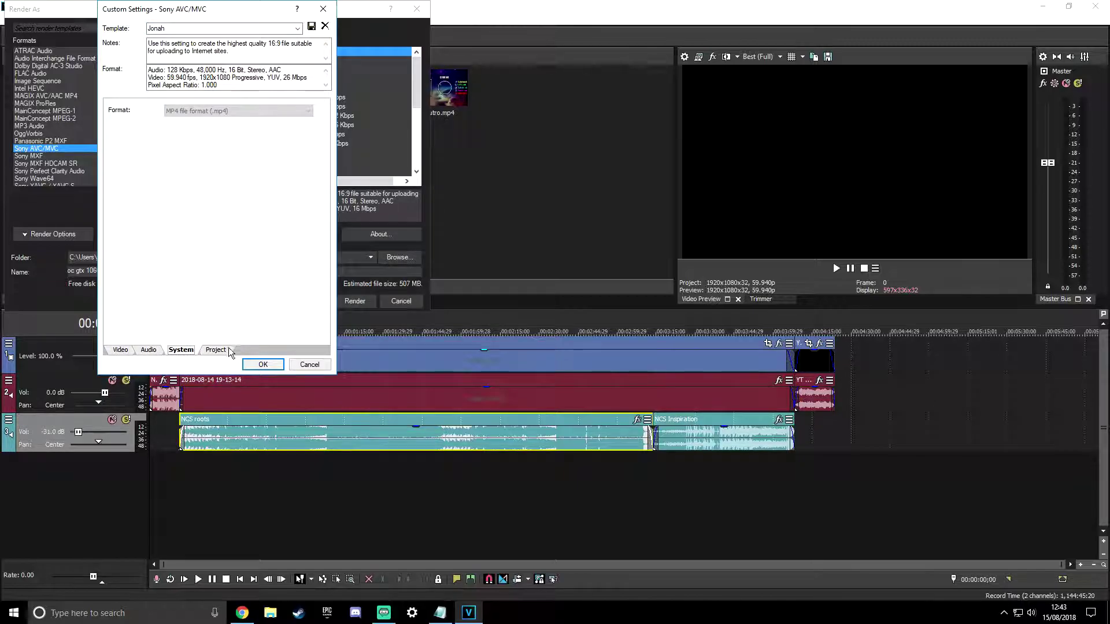
pyautogui.click(120, 350)
pyautogui.click(263, 364)
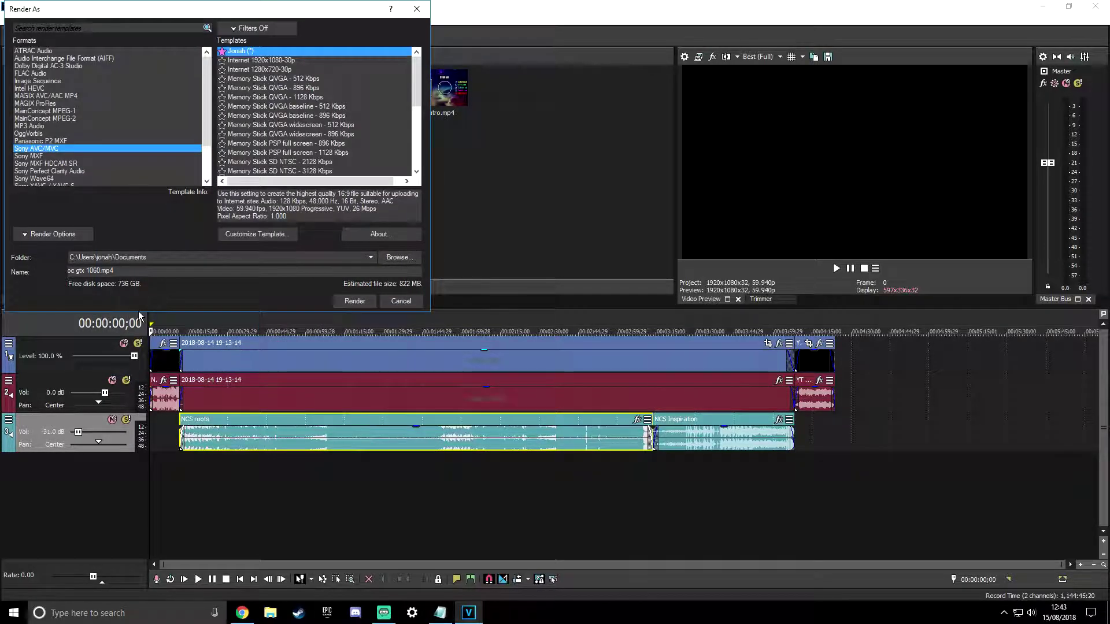
# - Check the available render options and close the Render As dialog without rendering
pyautogui.click(52, 234)
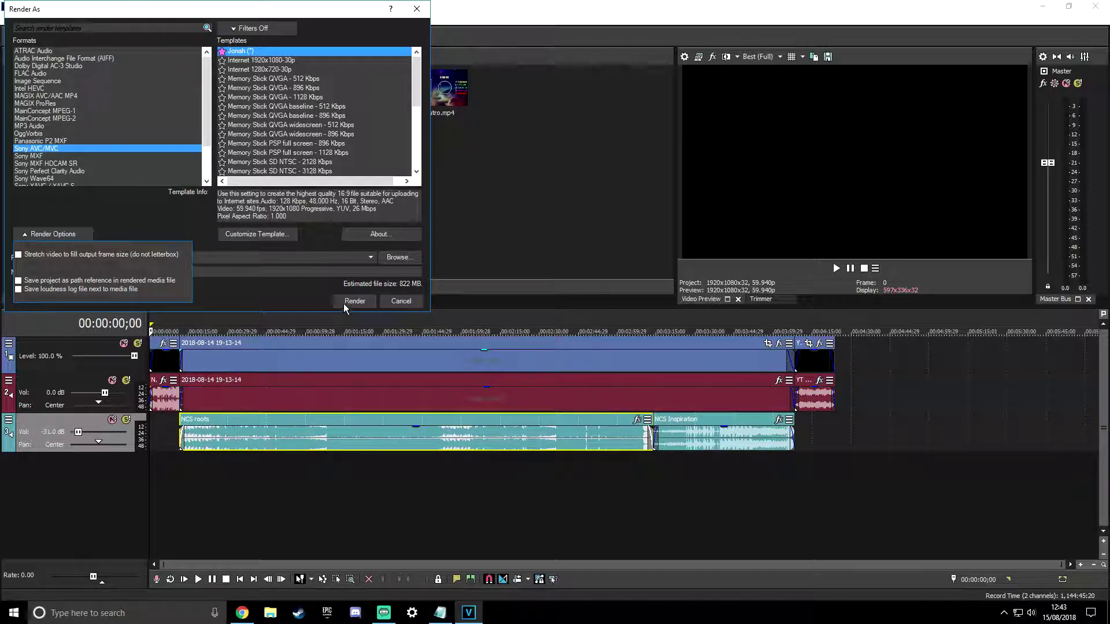
pyautogui.click(70, 234)
pyautogui.click(70, 234)
pyautogui.click(68, 235)
pyautogui.click(402, 301)
# - Select the intro clip's time range on the timeline, from the start to 00:00:11;17, and open the Render As dialog
pyautogui.moveTo(152, 327); pyautogui.dragTo(179, 328)
pyautogui.click(13, 22)
pyautogui.click(72, 115)
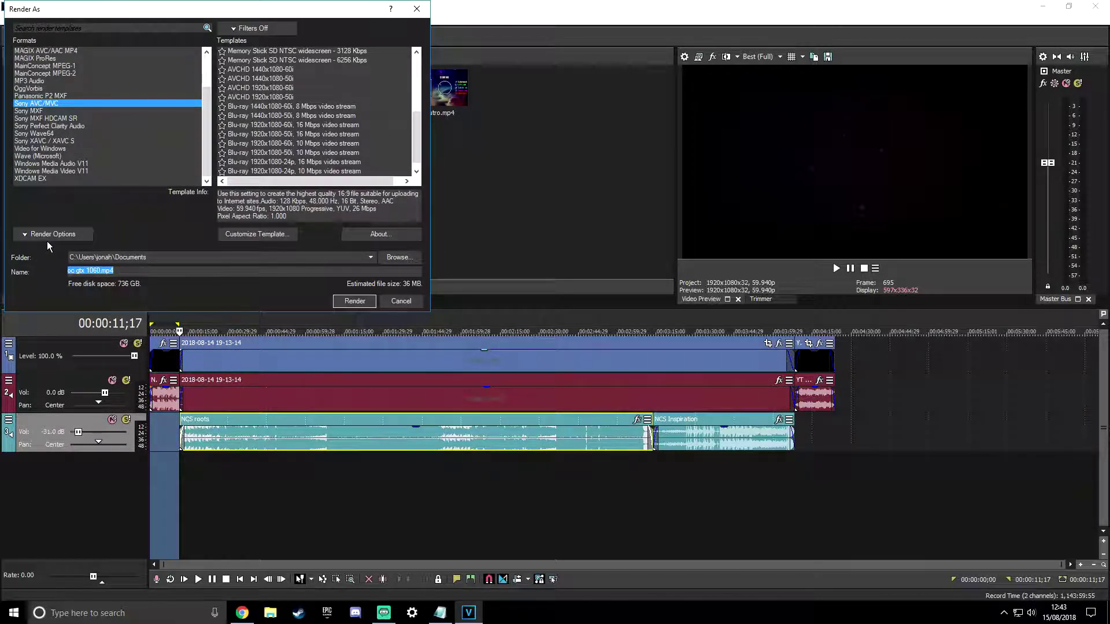
# - Look up the Render loop region only option among the render options, and close the dialog without rendering
pyautogui.click(49, 236)
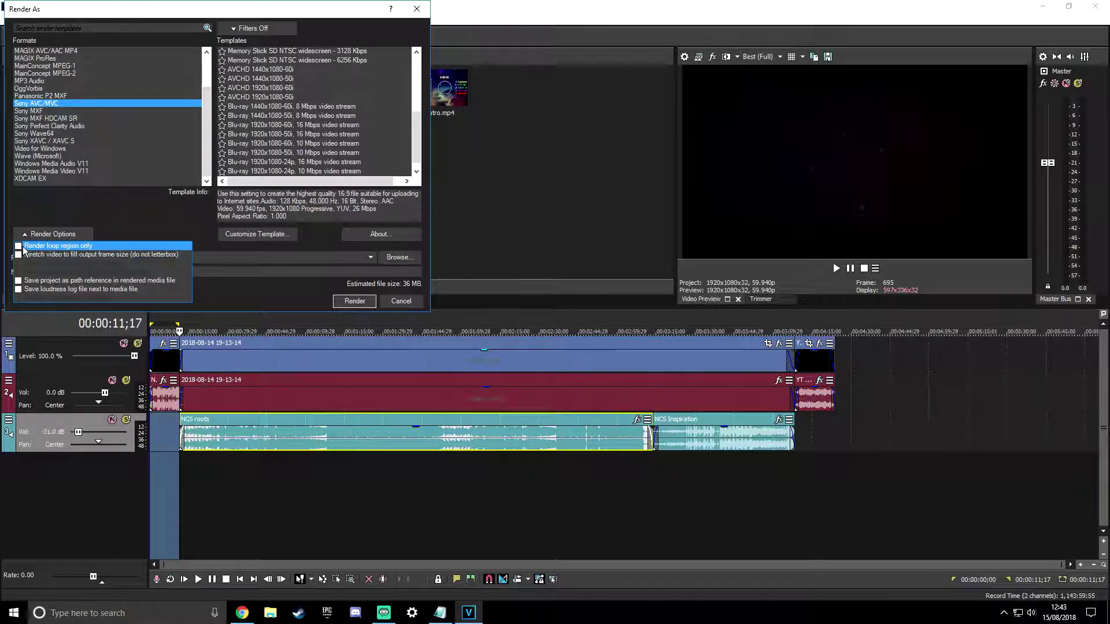
pyautogui.click(165, 223)
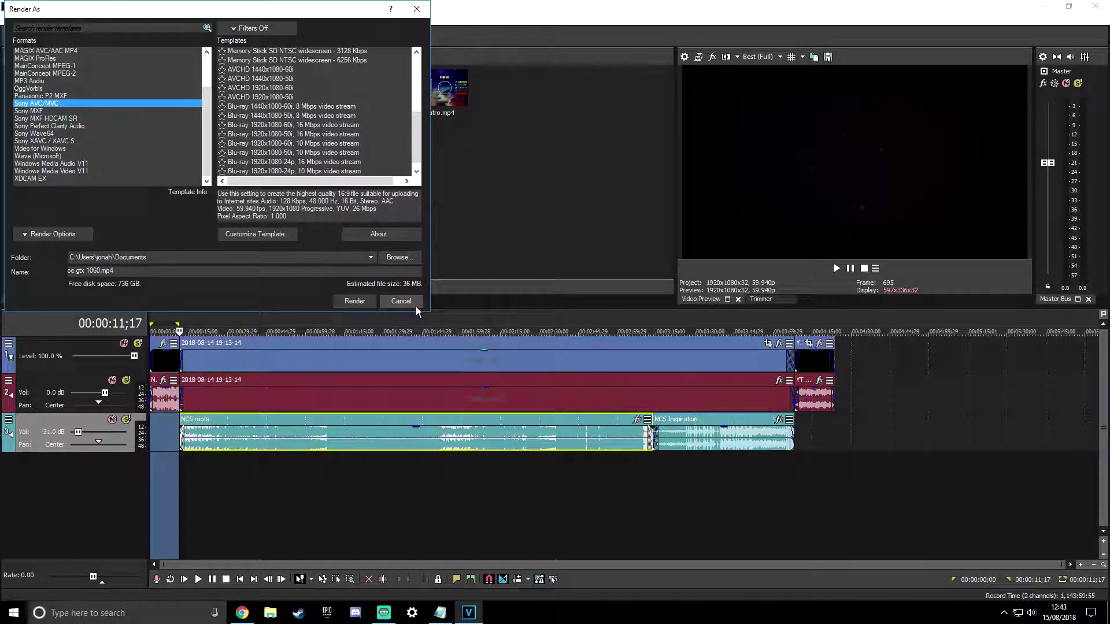
pyautogui.click(401, 303)
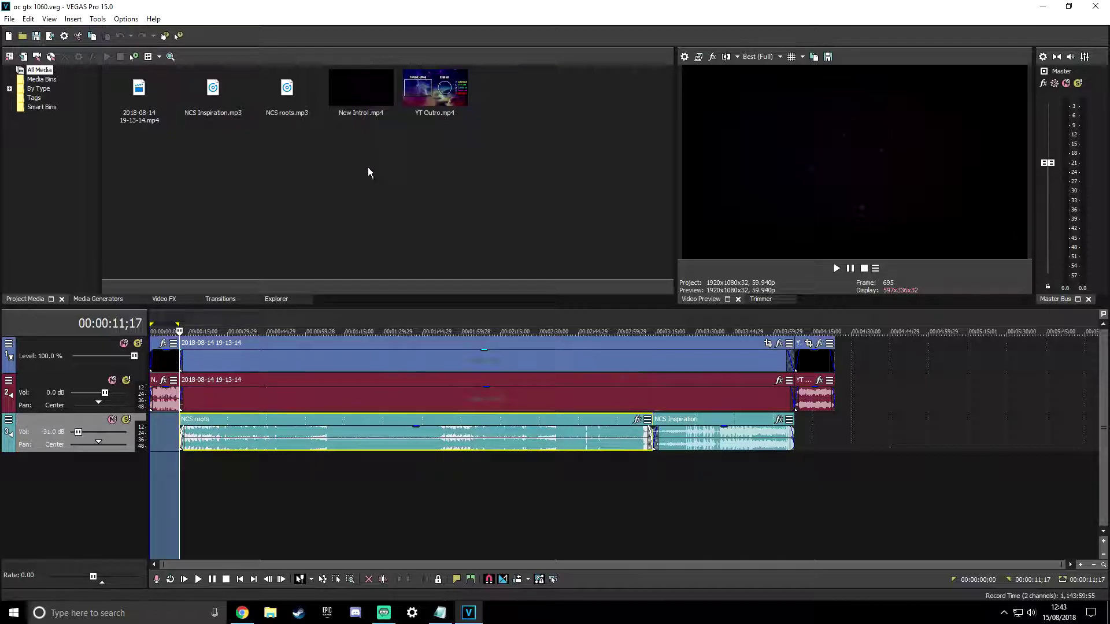
pyautogui.click(14, 21)
pyautogui.click(16, 23)
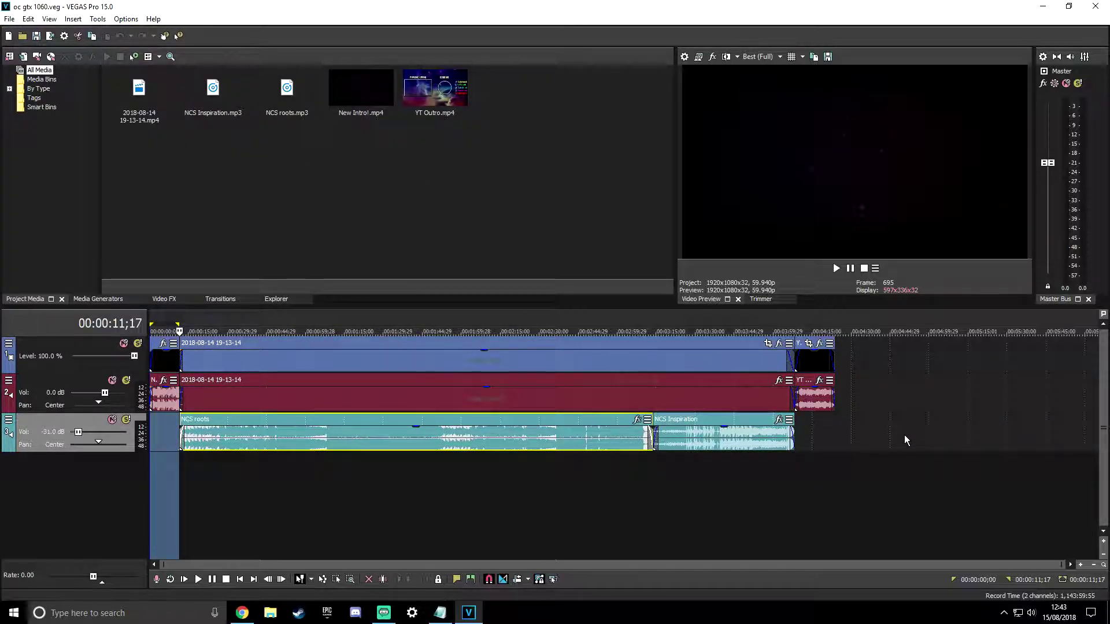
pyautogui.click(11, 19)
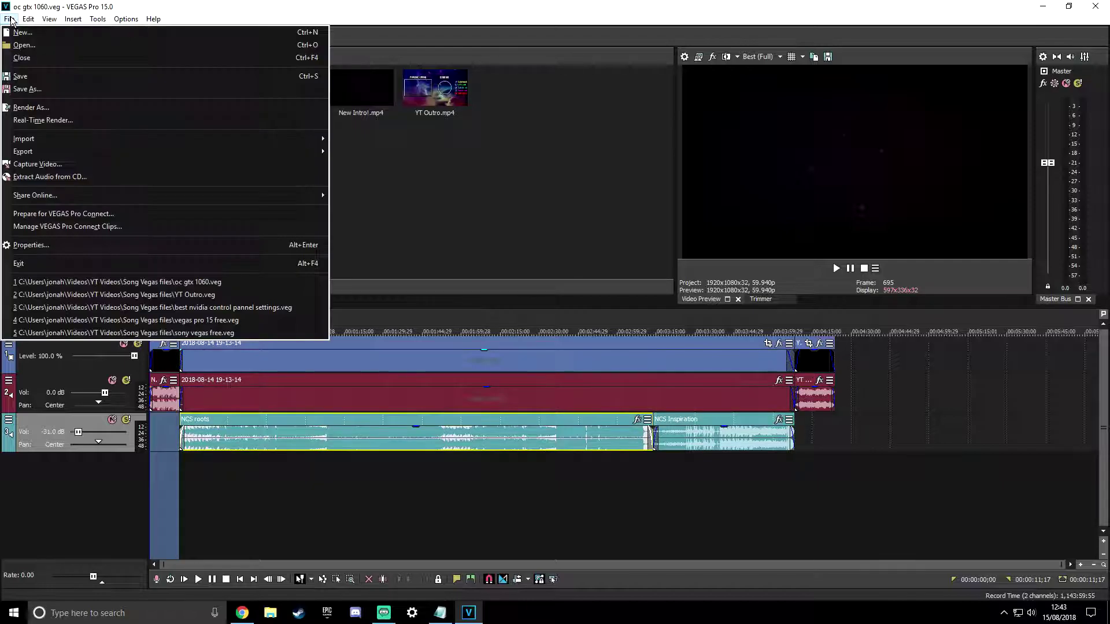
pyautogui.click(12, 21)
pyautogui.click(11, 21)
pyautogui.moveTo(28, 19)
pyautogui.click(494, 221)
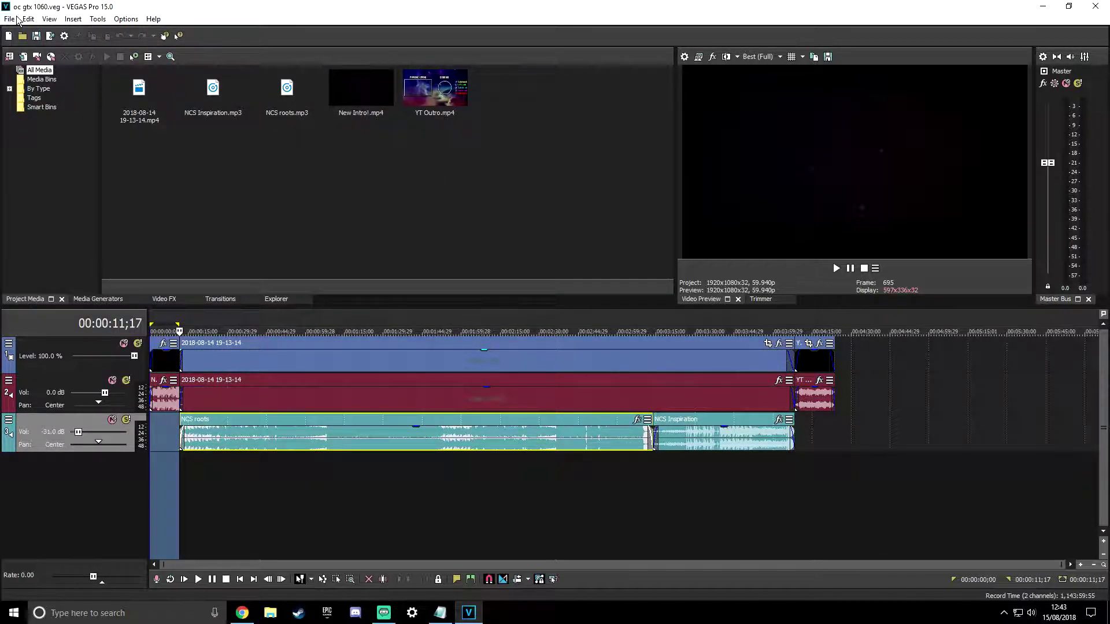
pyautogui.click(17, 20)
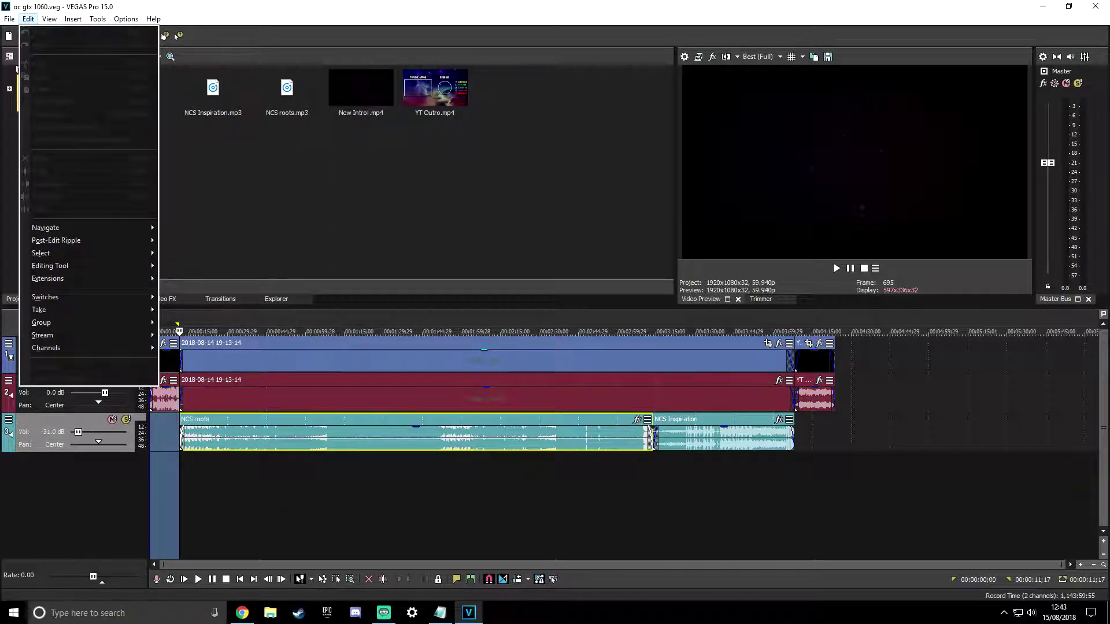
pyautogui.press('Escape')
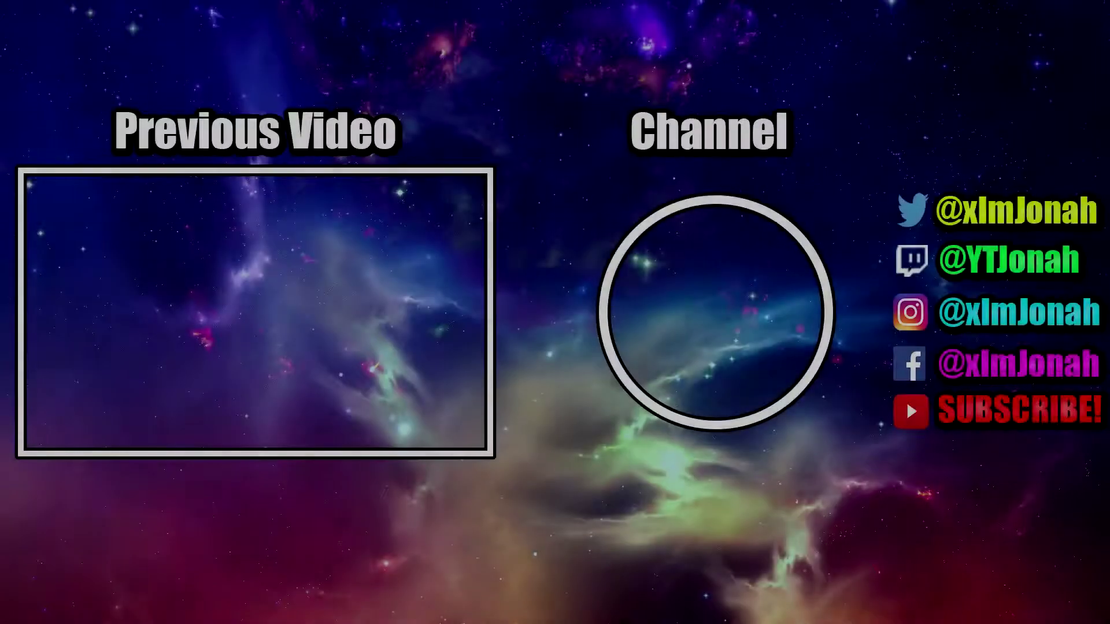